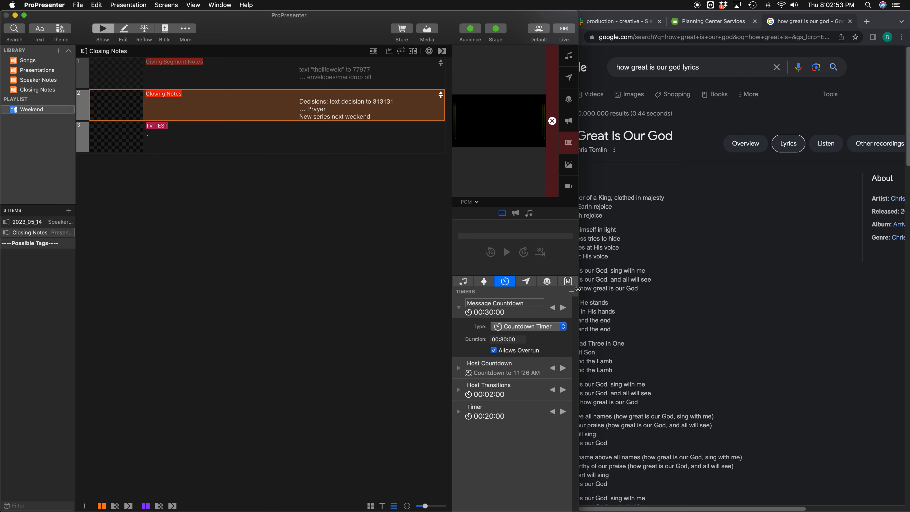
Step: Narrow the window beside the browser and start a new presentation with the filename "How Great is Our God"
left_click_drag(572, 287, 549, 287)
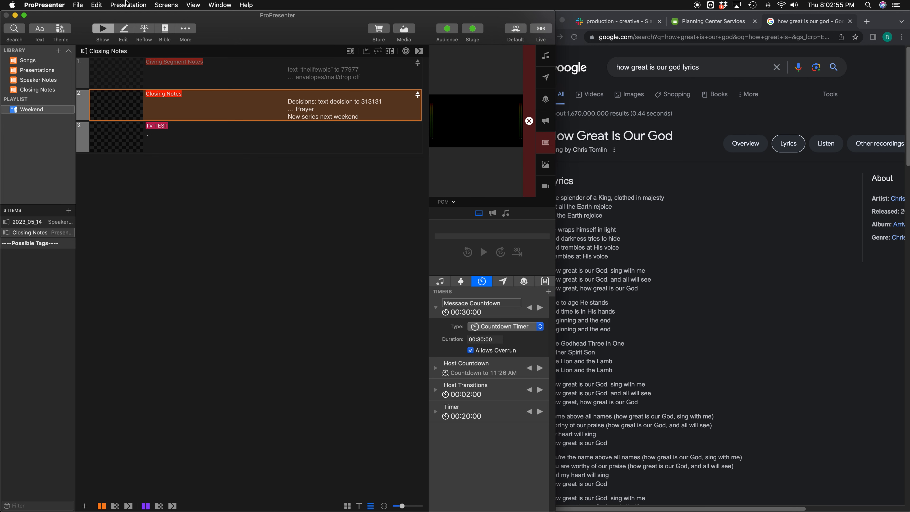
left_click(86, 4)
left_click(91, 18)
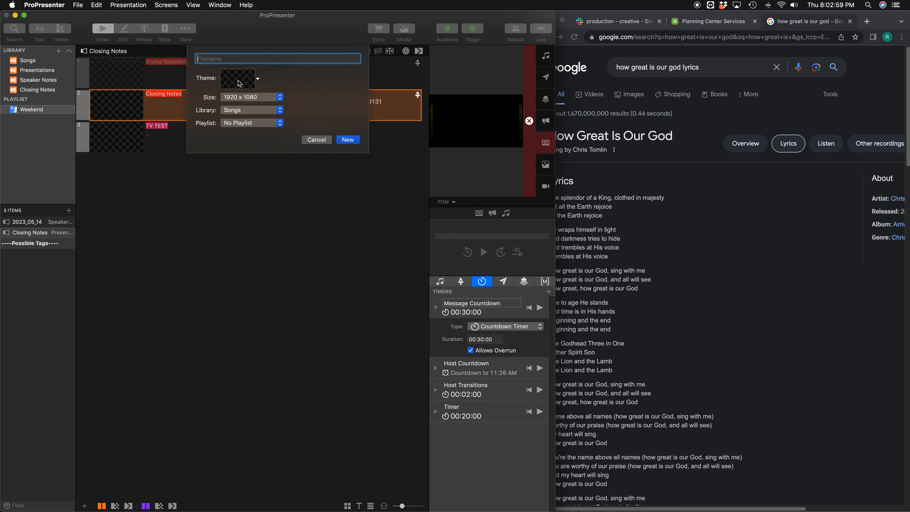
type("How Great is our")
key("BackSpace")
key("BackSpace")
key("BackSpace")
key("BackSpace")
type("Our God")
Step: Assign the new presentation to the Songs library and the Weekend playlist
left_click(245, 113)
left_click(254, 111)
left_click(252, 123)
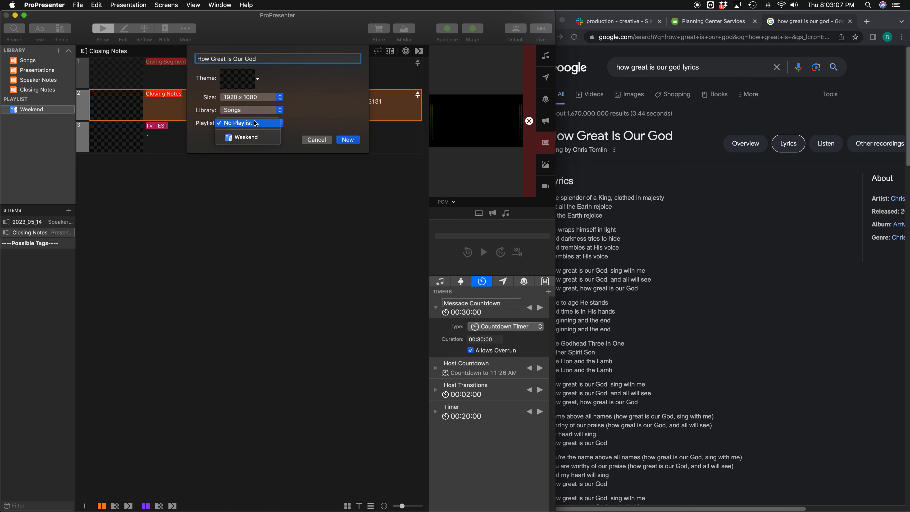
left_click(244, 138)
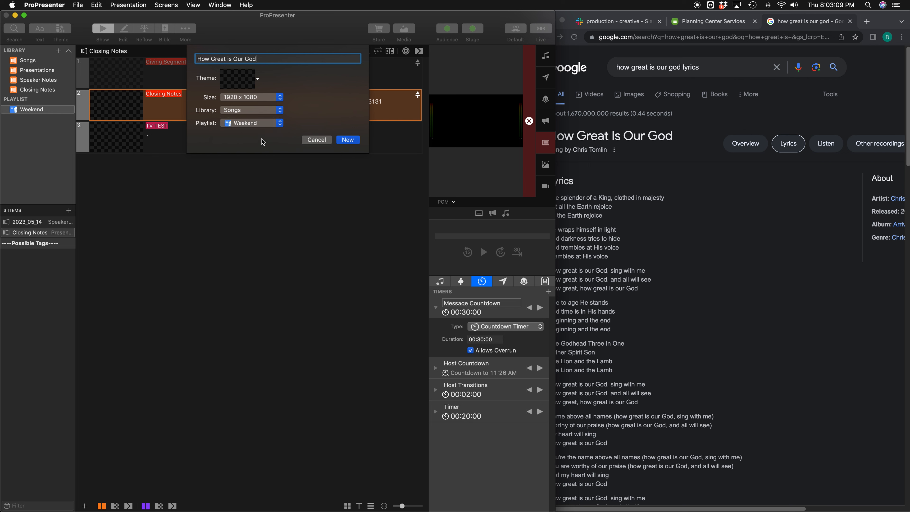
Step: Choose the "Song Lyrics **use this**" theme from the _WOLC group for the new presentation
left_click(238, 86)
mouse_move(239, 91)
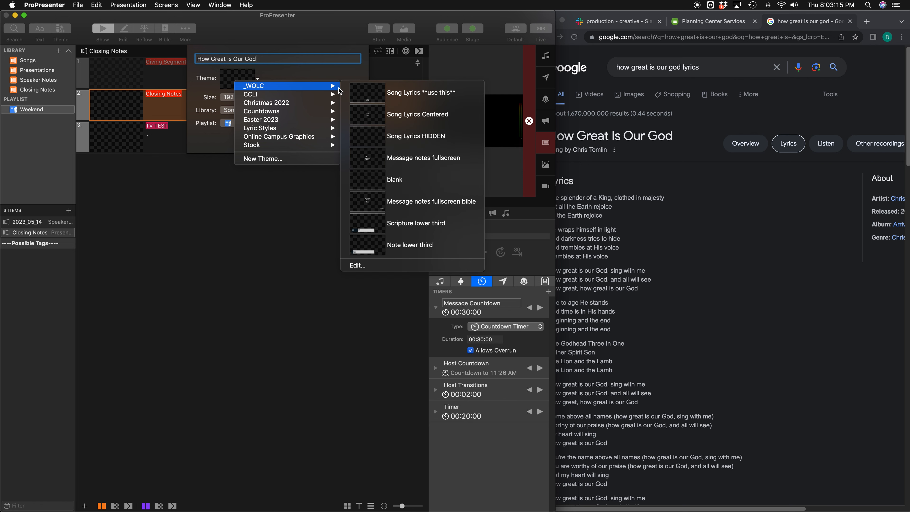
left_click(414, 101)
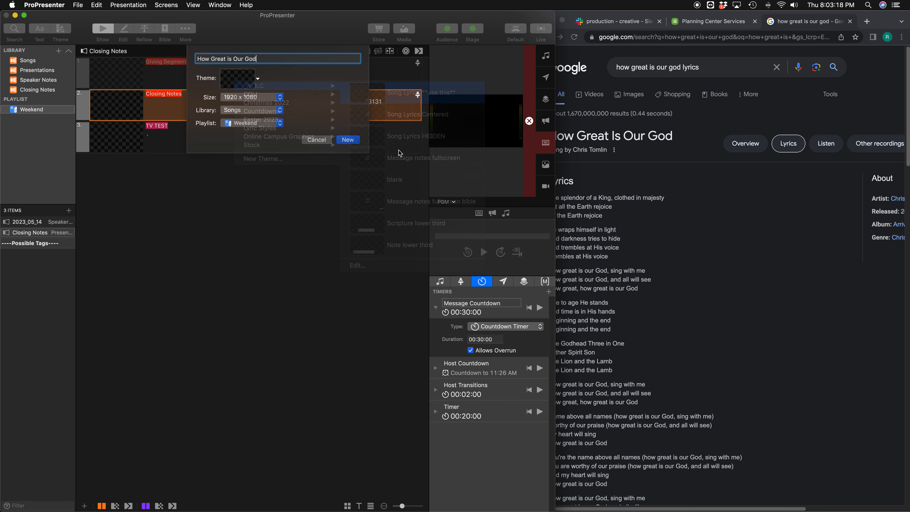
Step: Try to create the presentation under the entered filename and cancel the new presentation dialog
left_click(358, 140)
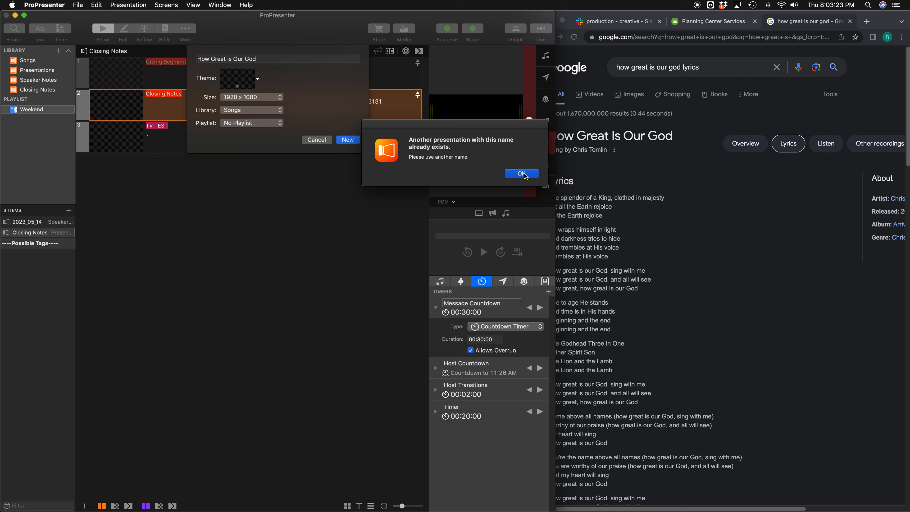
left_click(521, 173)
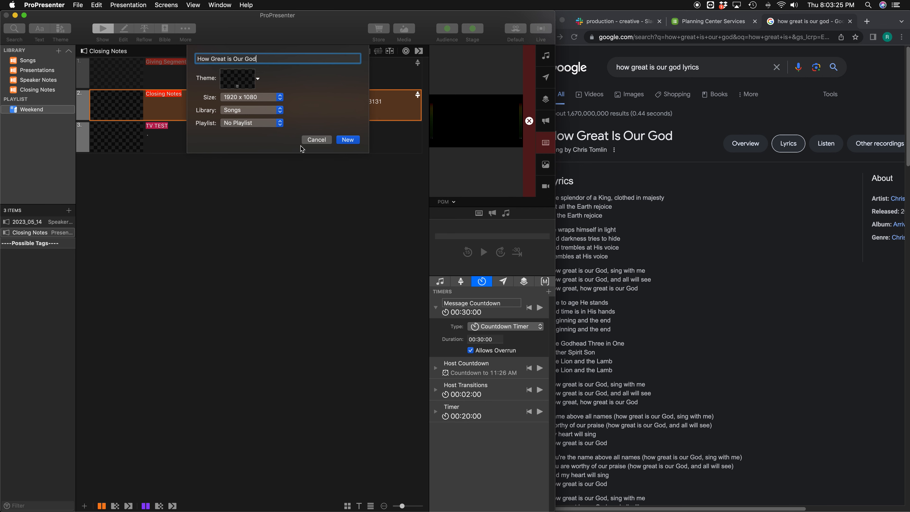
left_click(316, 139)
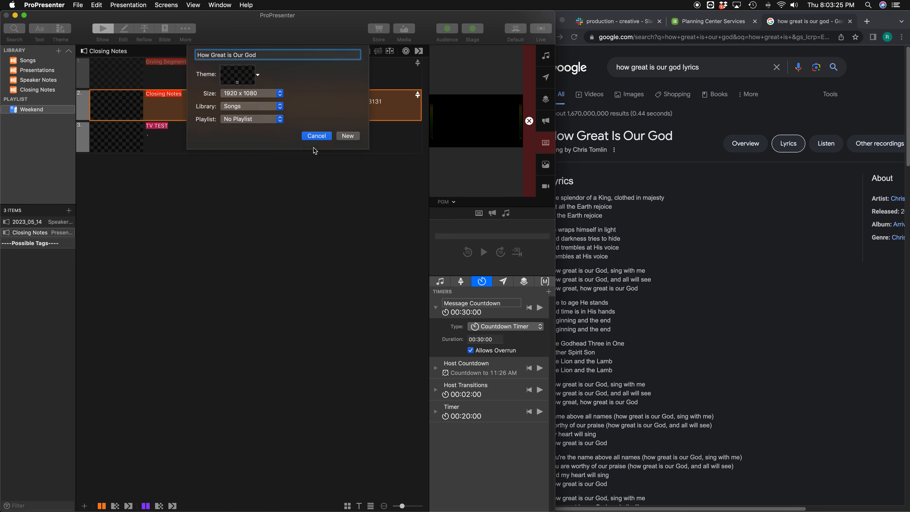
Step: Search the library for "how great is our g" and open the existing song How Great Is Our God
left_click(14, 28)
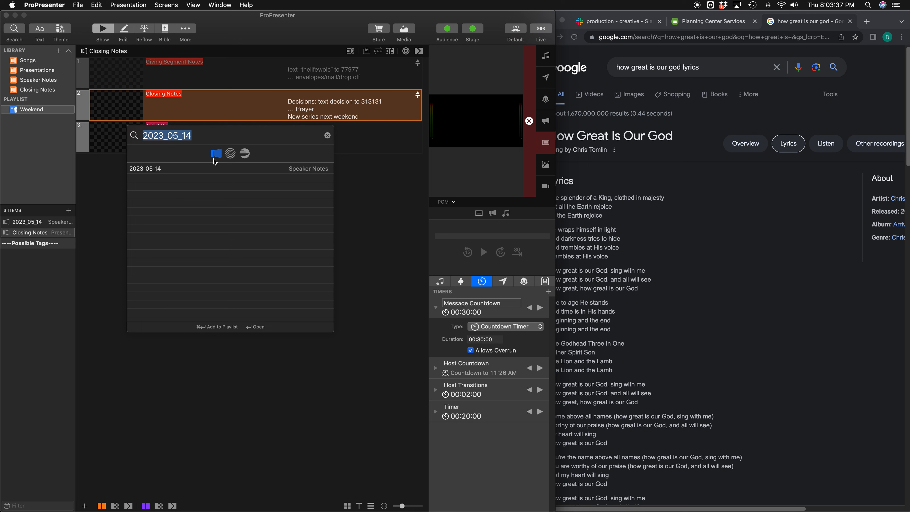
type("how great is")
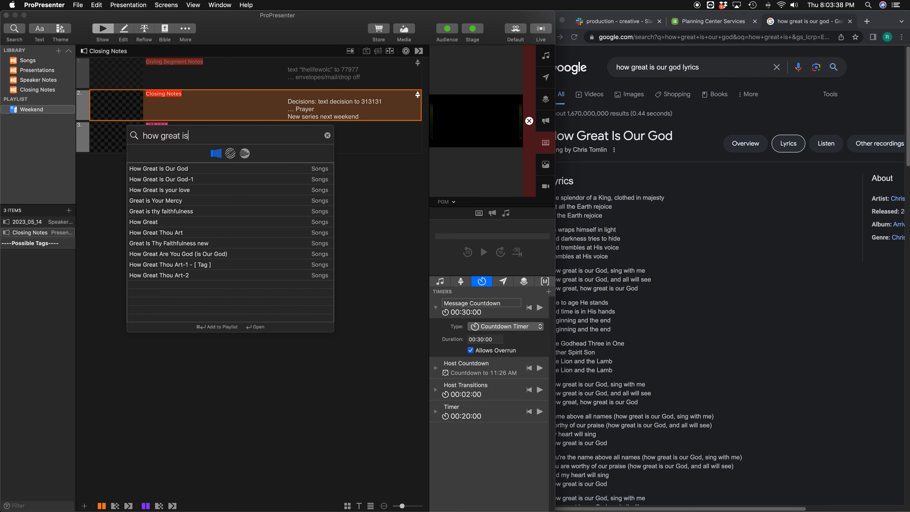
type(" our g")
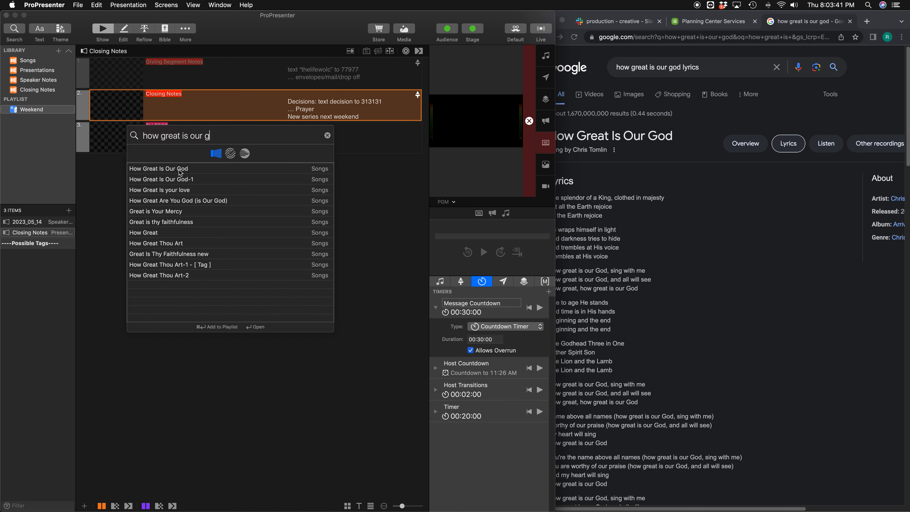
double_click(180, 169)
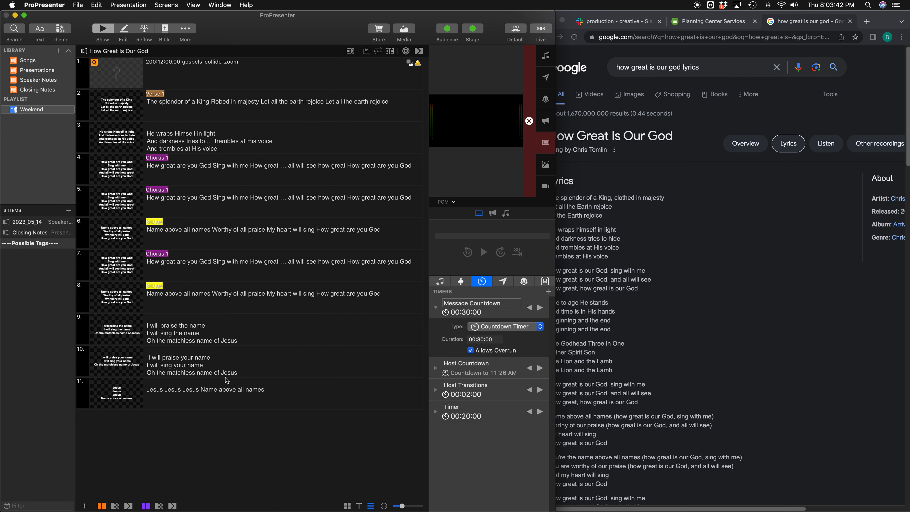
key("super+f")
left_click(186, 472)
Step: Create a new presentation named "How Great is Our God 2" in the Songs library and the Weekend playlist
left_click(78, 4)
left_click(90, 15)
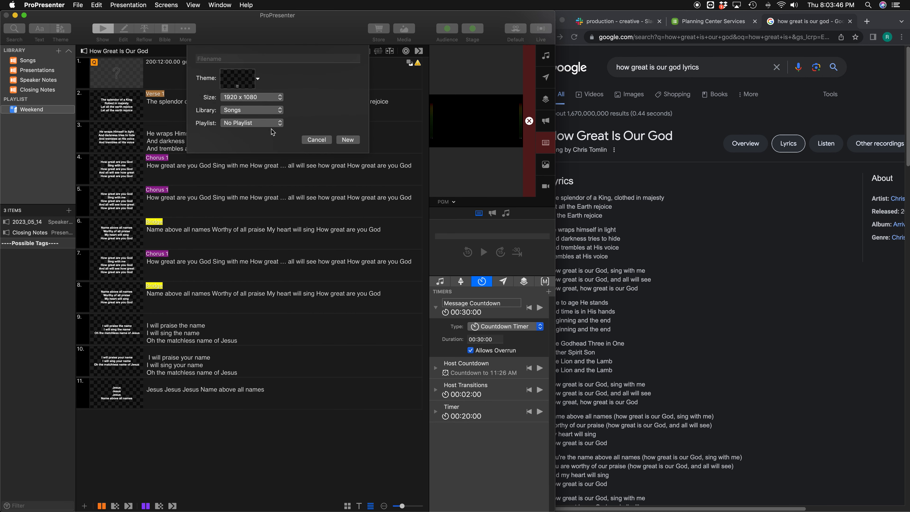
type("How Great is Our God 2")
key("Return")
Step: Open the new presentation in the Reflow Editor and copy the full How Great Is Our God lyrics from the Google results in Chrome
left_click(144, 31)
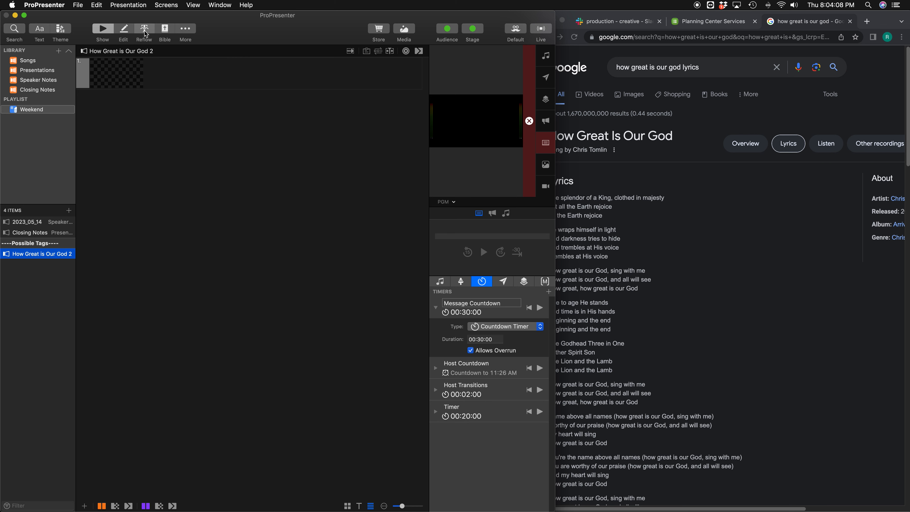
left_click(646, 274)
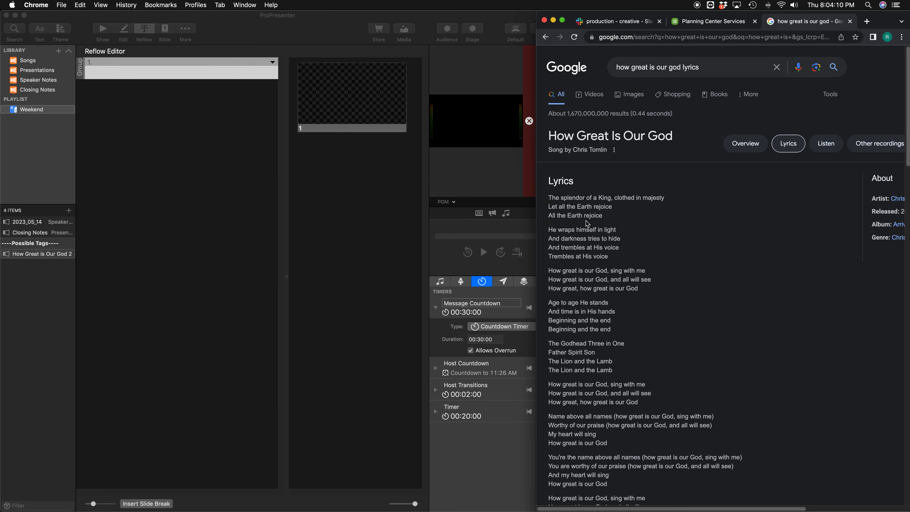
left_click(550, 196)
scroll(551, 196, "down", 8)
left_click_drag(551, 197, 634, 274)
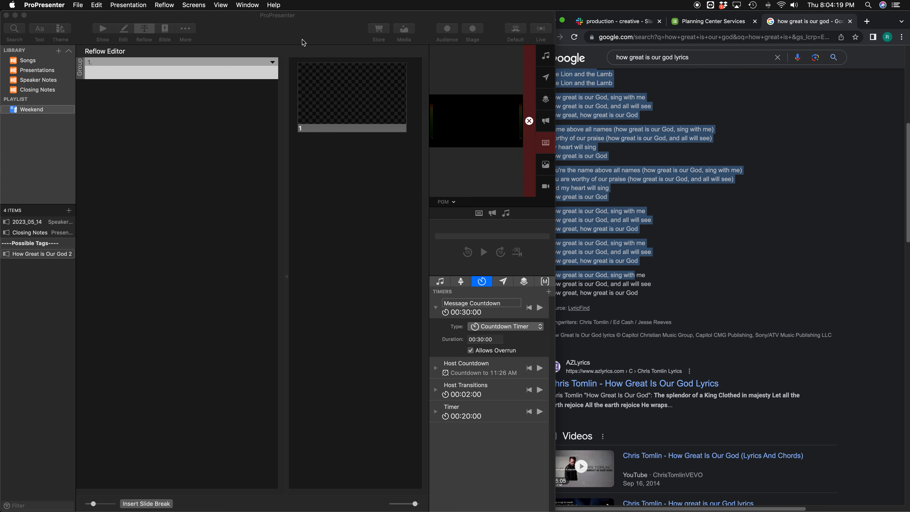
Step: Back in ProPresenter, insert the copied lyrics into the empty slide using Paste and Match Style
left_click(97, 5)
mouse_move(144, 56)
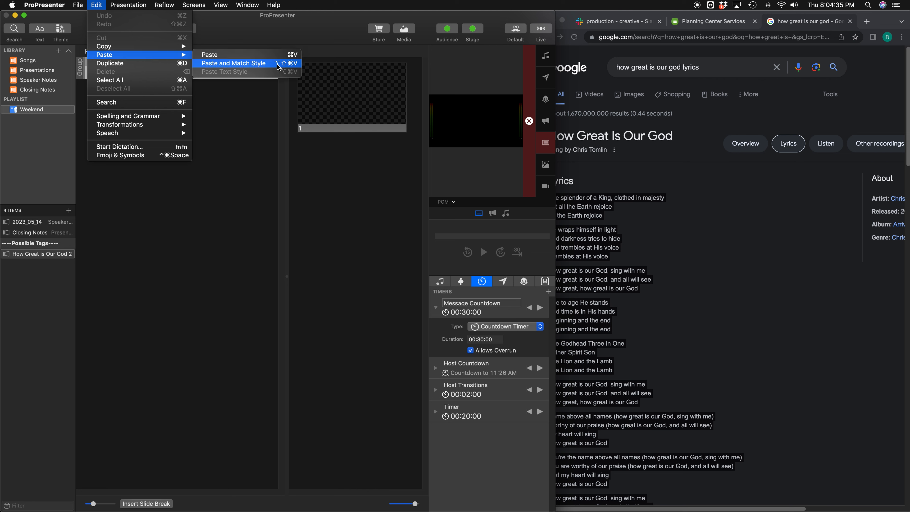
left_click(242, 66)
left_click(97, 5)
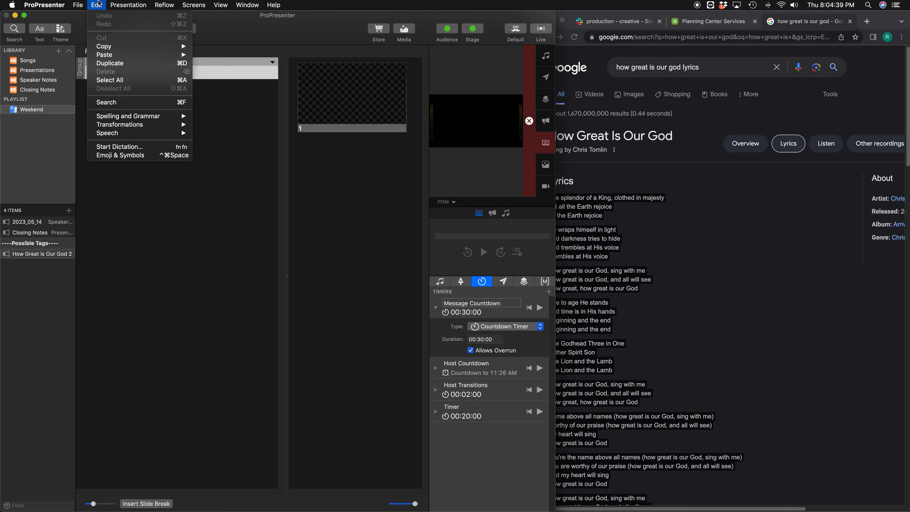
mouse_move(112, 56)
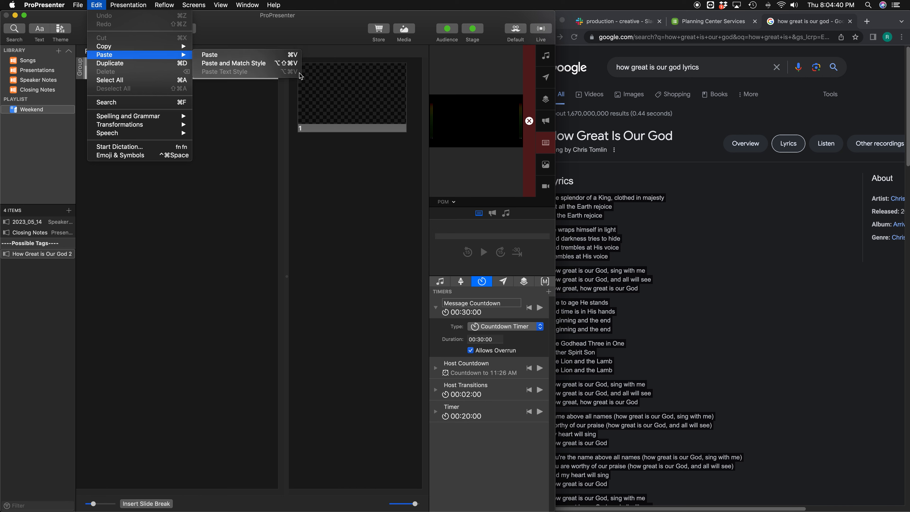
left_click(250, 64)
scroll(193, 250, "down", 5)
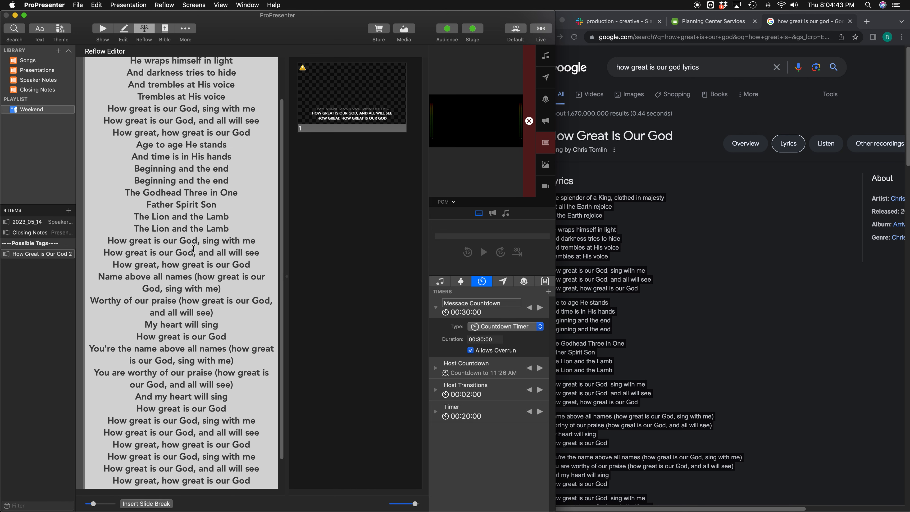
scroll(193, 249, "up", 5)
Step: Widen the window and insert slide breaks after "Let all the Earth rejoice", "He wraps himself in light" and "And trembles at His voice"
left_click_drag(555, 248, 778, 247)
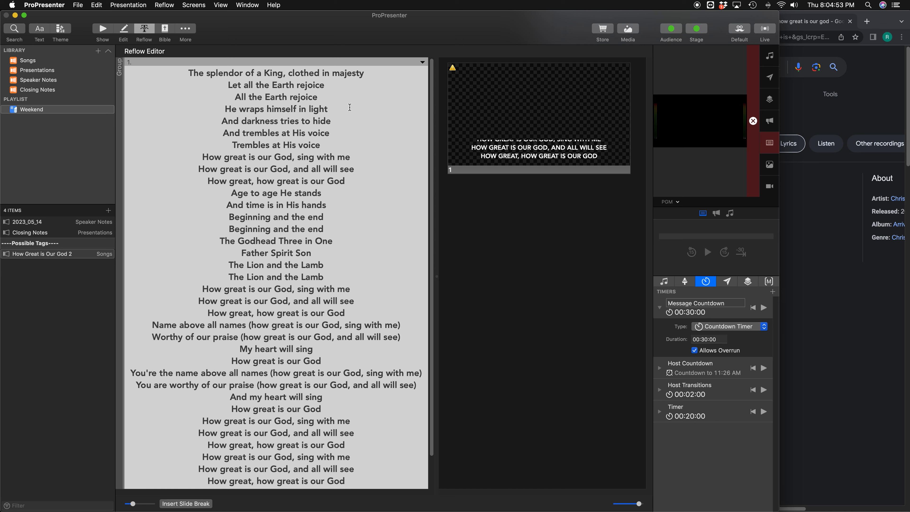
left_click(330, 86)
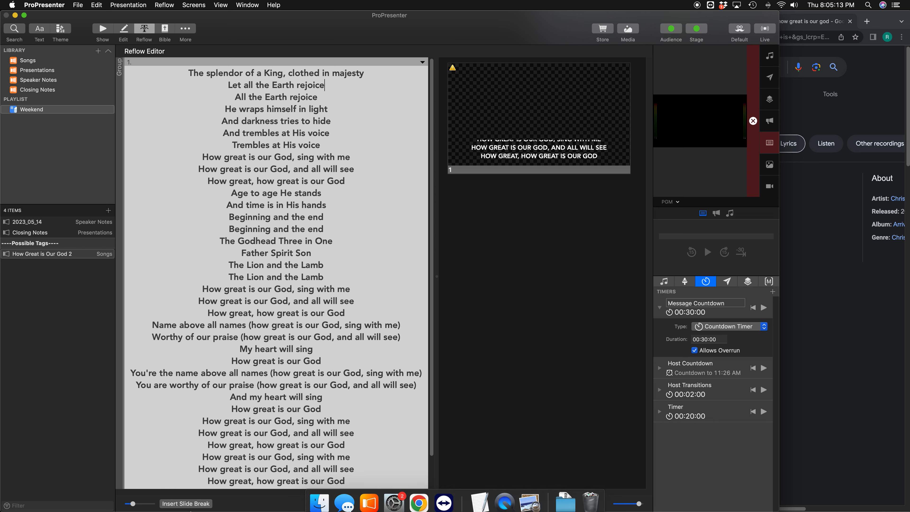
left_click(190, 503)
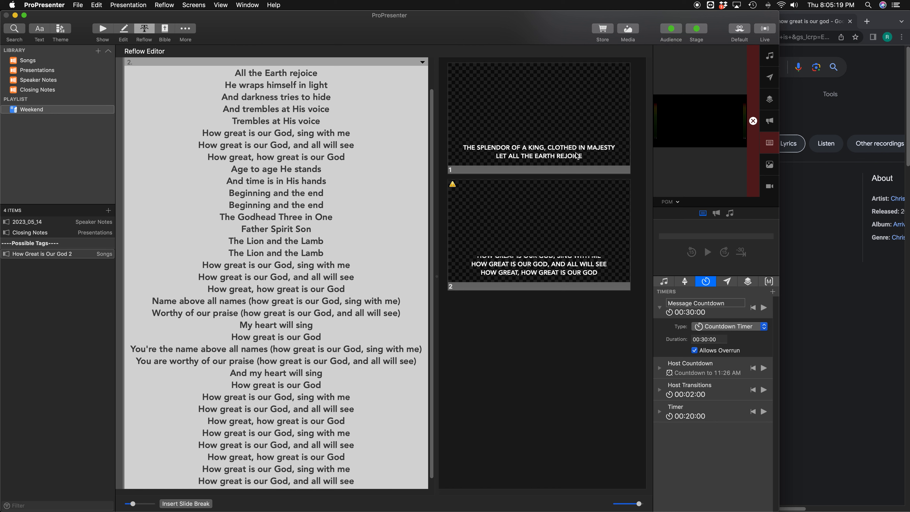
left_click(331, 87)
left_click(198, 503)
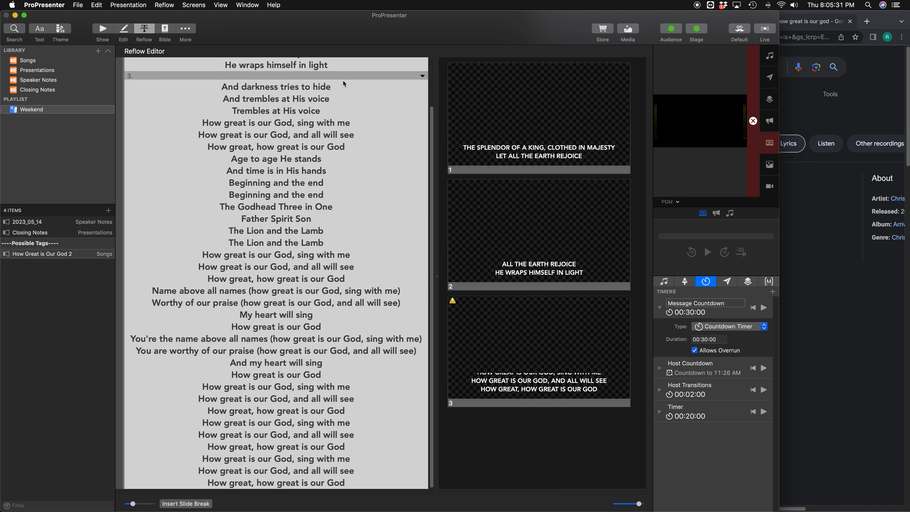
scroll(345, 84, "up", 3)
left_click(336, 152)
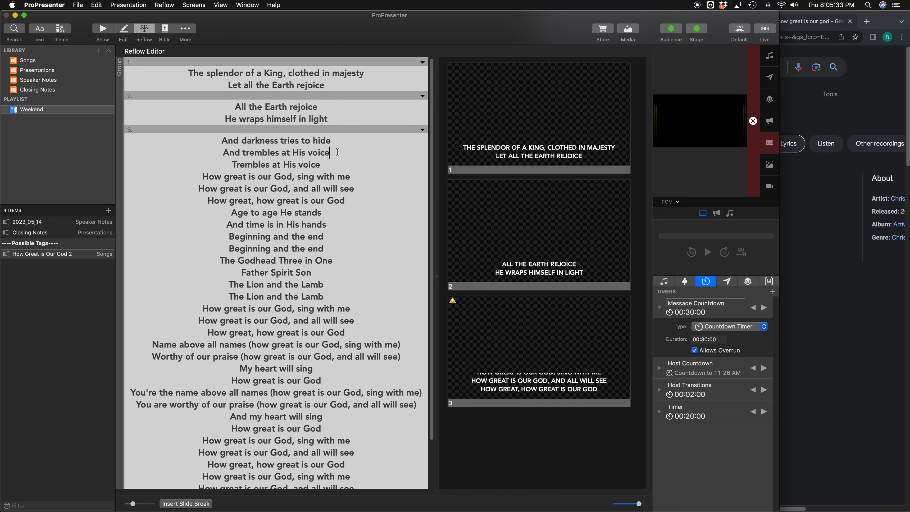
left_click(198, 504)
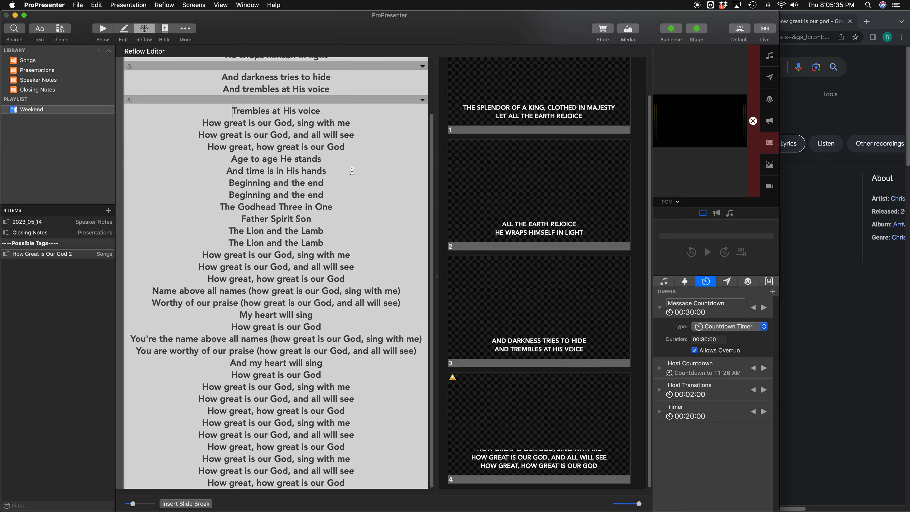
Step: Insert slide breaks after "sing with me", "How great, how great is our God", "And time is in His hands" and the second "Beginning and the end"
left_click(355, 123)
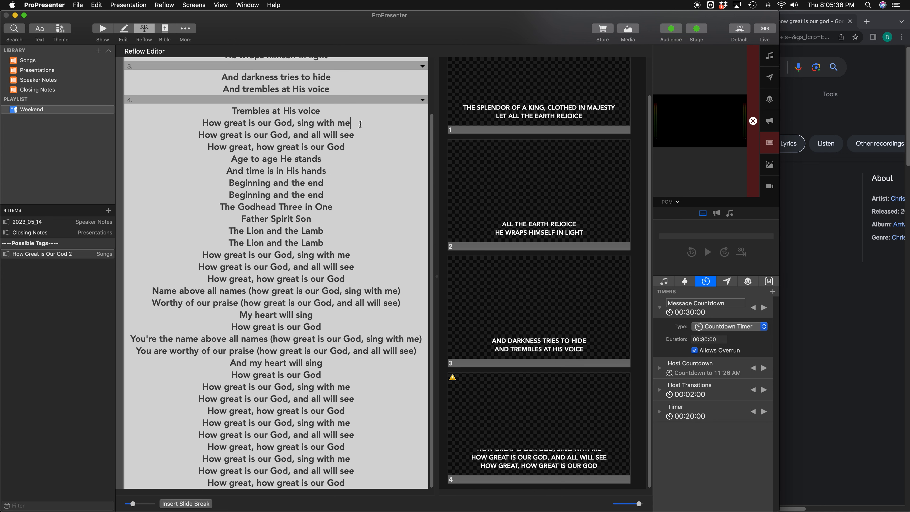
left_click(171, 503)
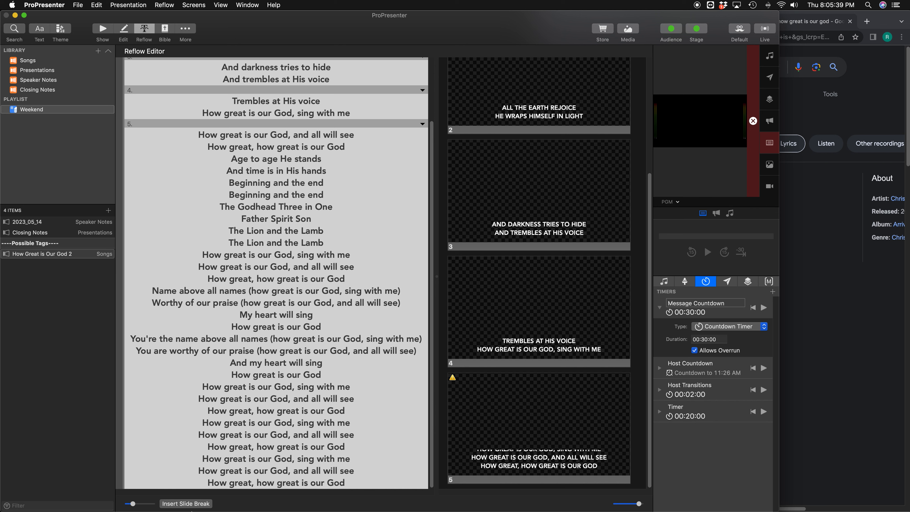
left_click(185, 504)
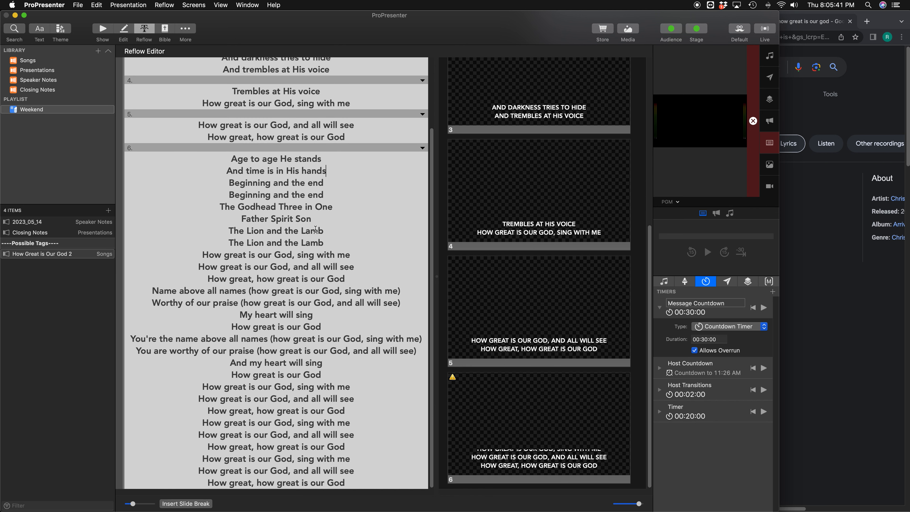
left_click(207, 502)
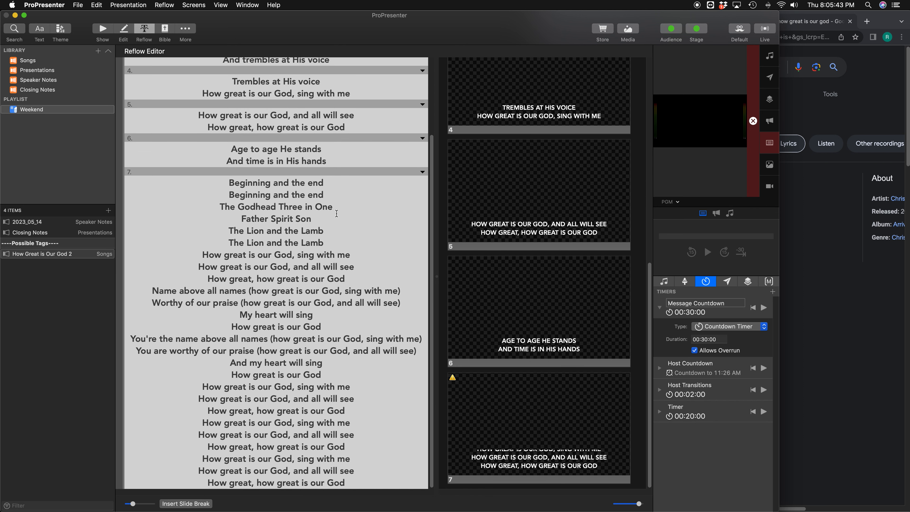
left_click(330, 197)
left_click(199, 503)
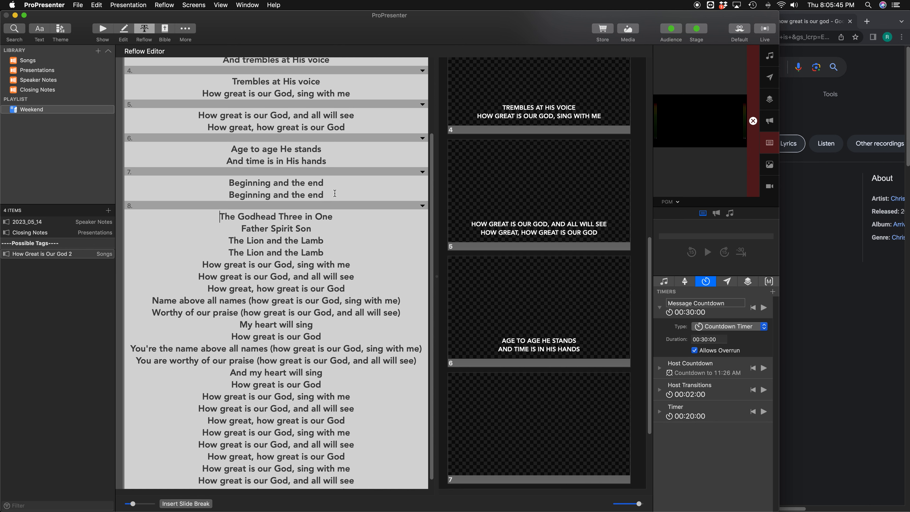
Step: Insert slide breaks after "Father Spirit Son", the second "The Lion and the Lamb", the second chorus's "and all will see" and "Name above all names"
left_click(327, 219)
left_click(208, 504)
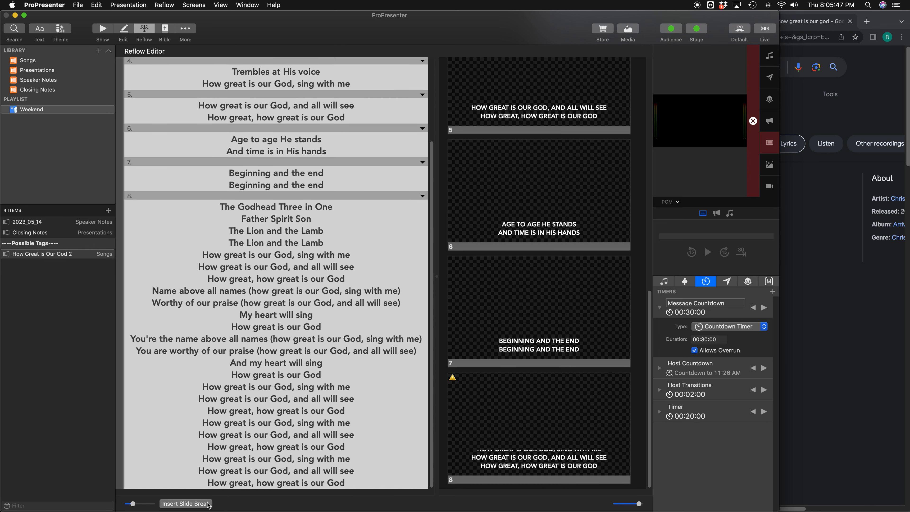
left_click(333, 244)
left_click(185, 504)
left_click(354, 257)
left_click(186, 504)
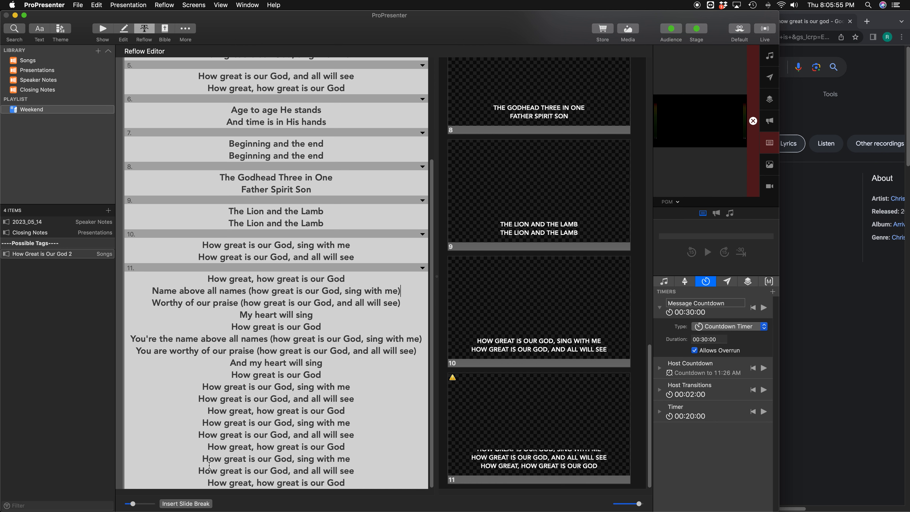
left_click(186, 504)
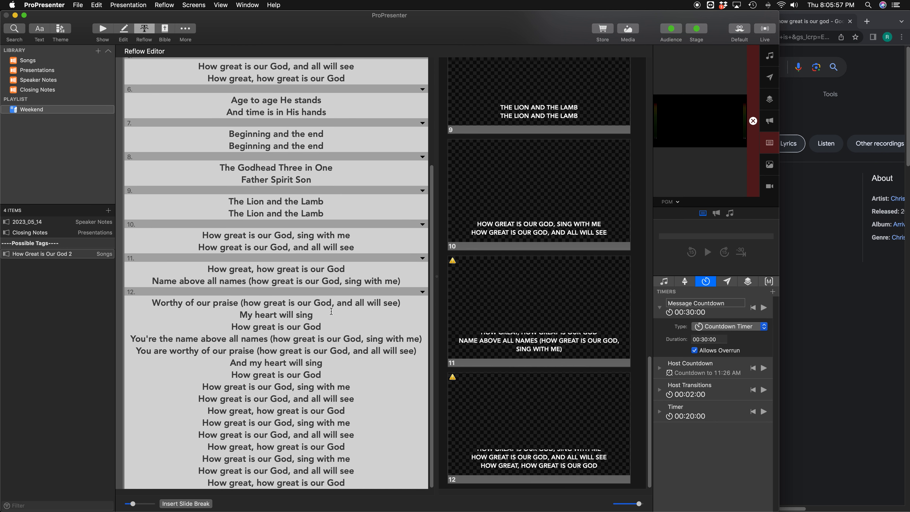
Step: Insert slide breaks after "My heart will sing", the "You're the name above all names" line and "And my heart will sing"
left_click(231, 326)
left_click(186, 503)
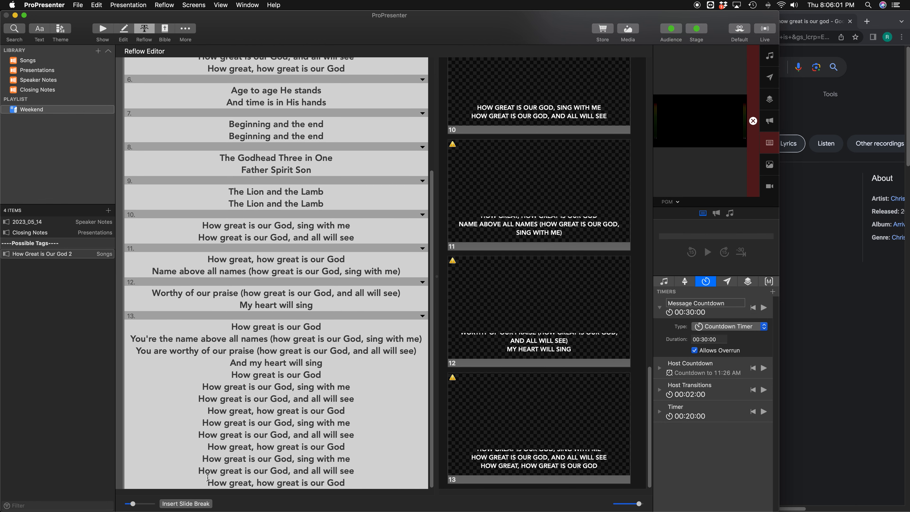
left_click(208, 503)
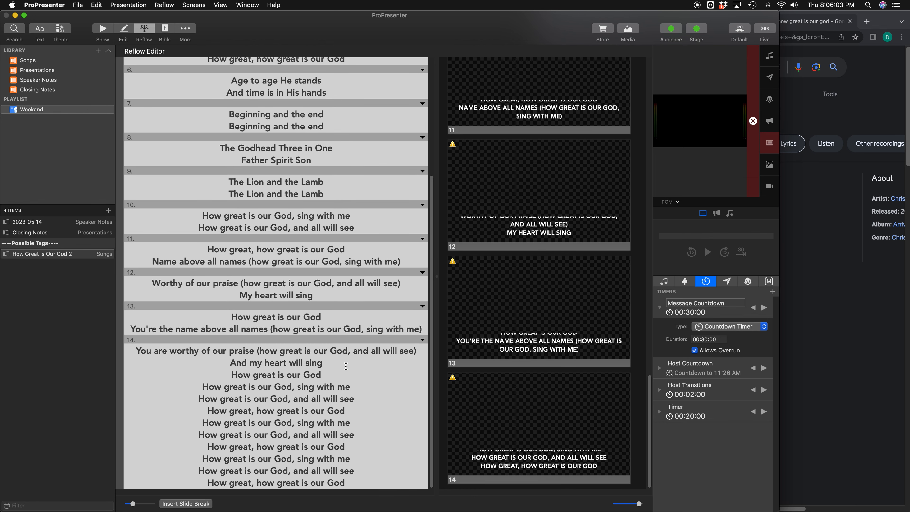
left_click(231, 374)
left_click(185, 504)
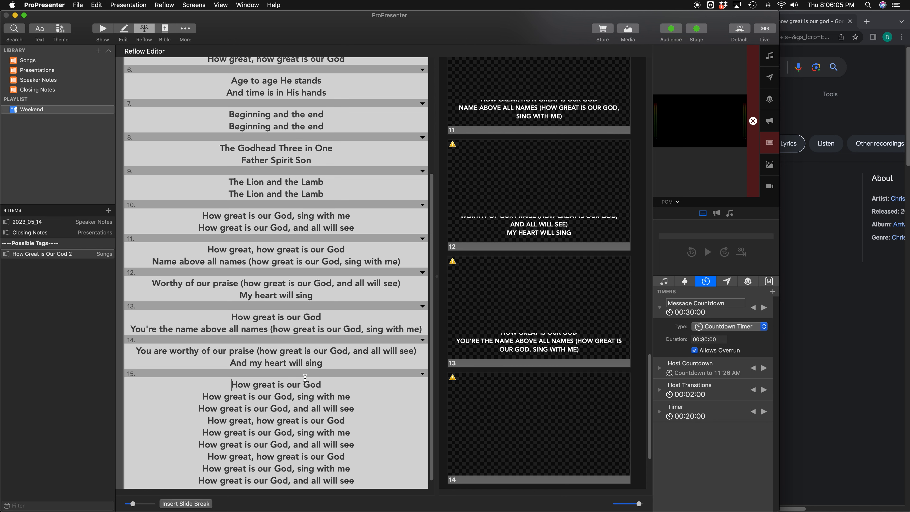
Step: Split the remaining closing chorus lines into two-line slides, starting with a break after the first "How great is our God, sing with me"
left_click(352, 388)
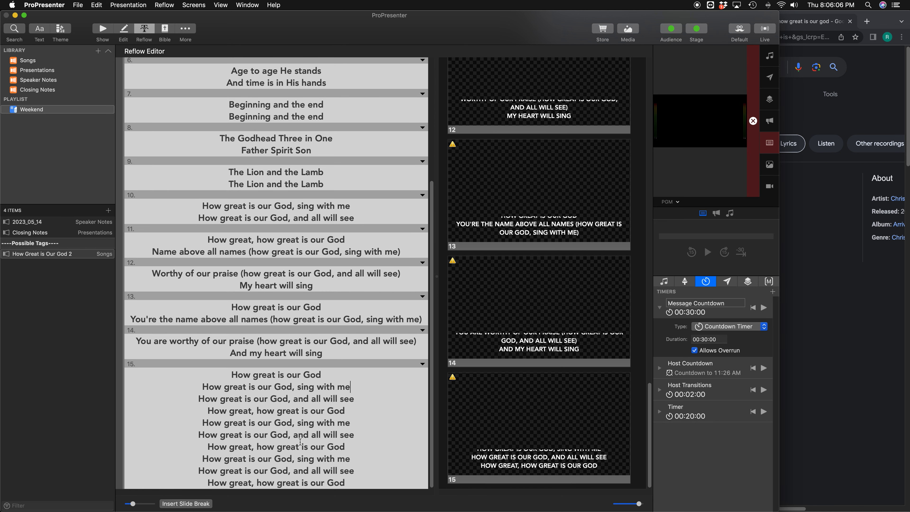
left_click(181, 503)
left_click(345, 410)
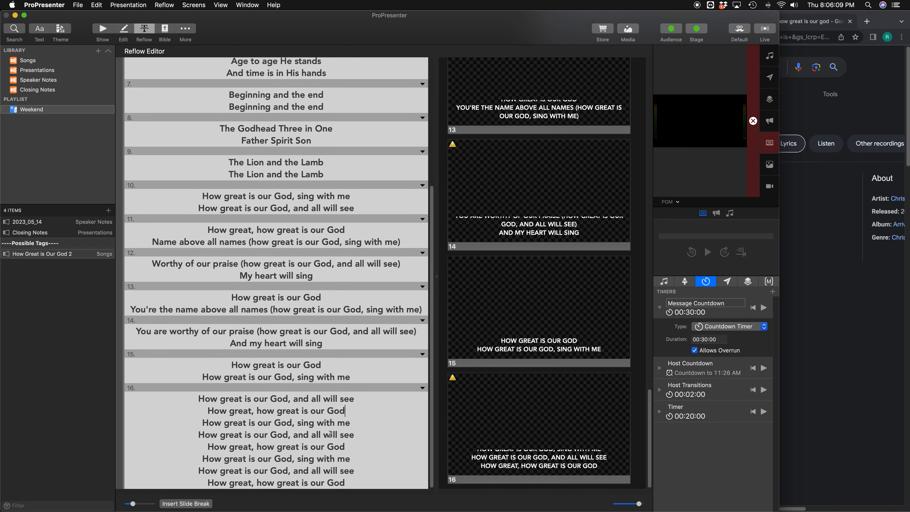
left_click(180, 503)
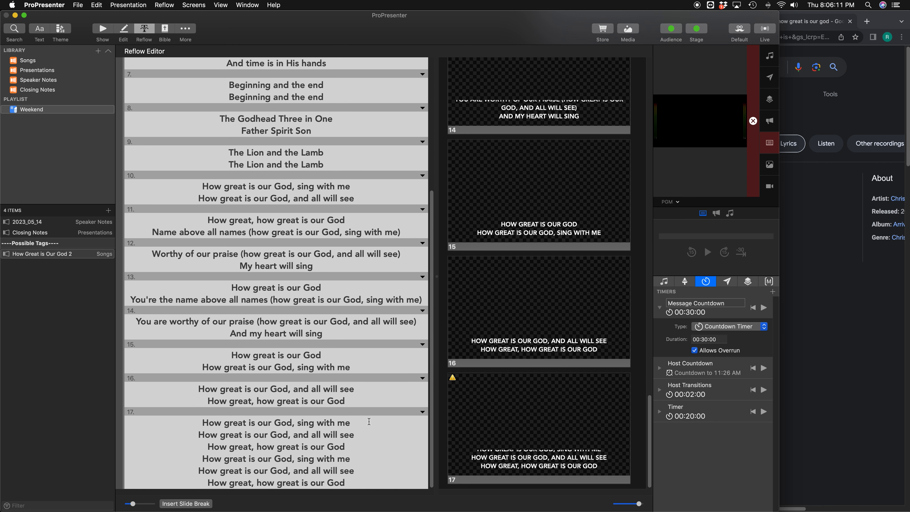
left_click(354, 435)
left_click(183, 506)
left_click(201, 503)
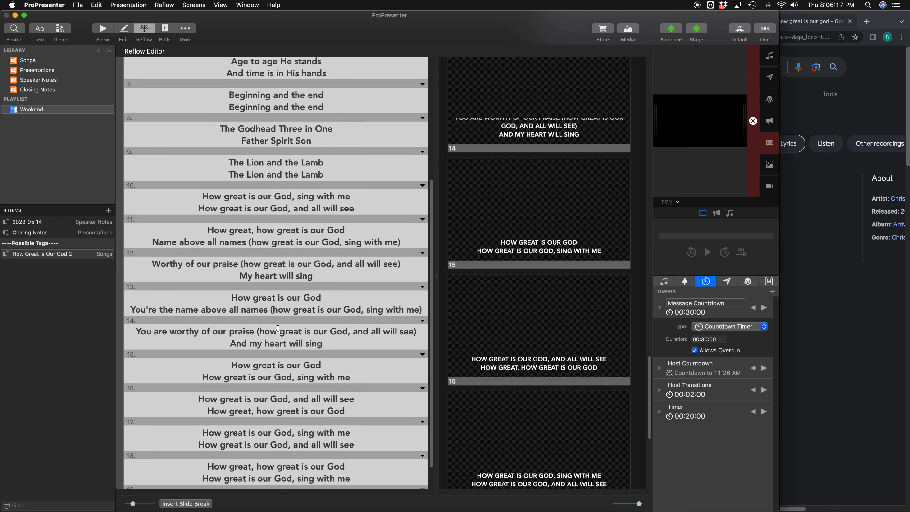
Step: Switch from the Reflow Editor to the Show view and select slide 11, containing "Name above all names"
scroll(215, 215, "up", 5)
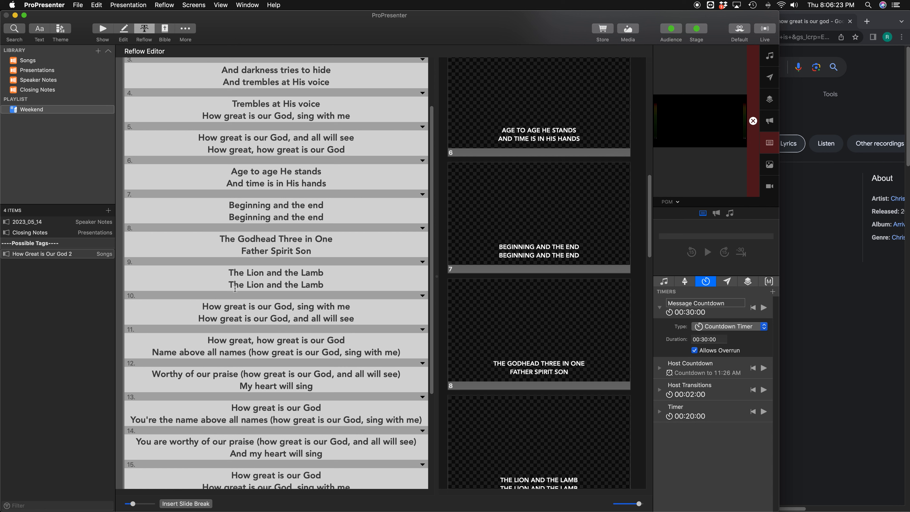
left_click(103, 29)
scroll(380, 272, "down", 5)
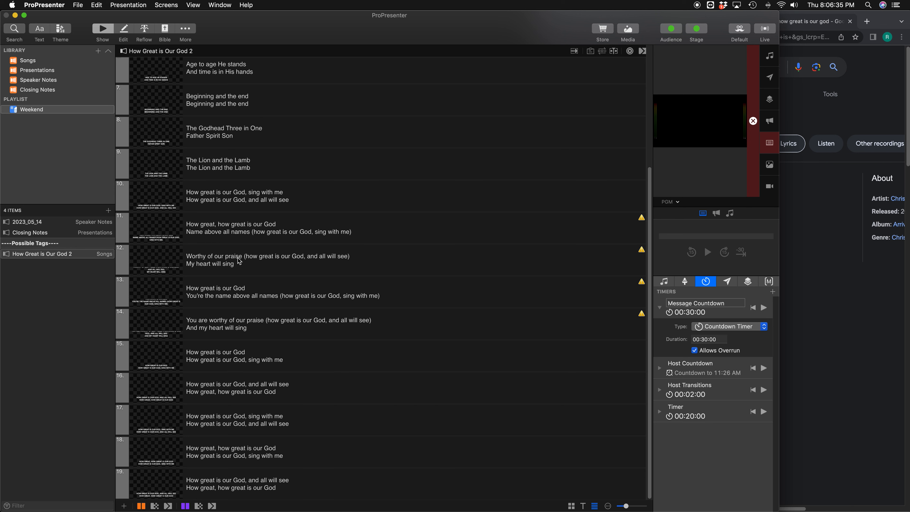
right_click(262, 234)
left_click(396, 339)
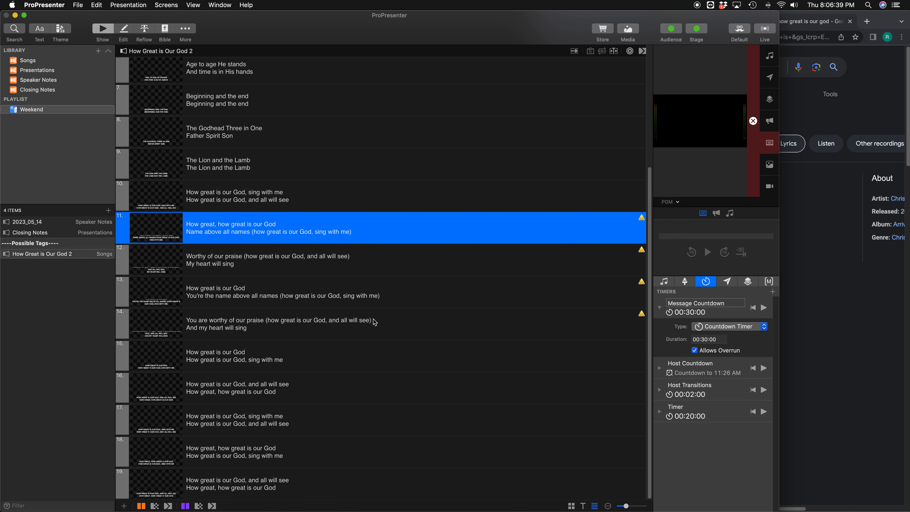